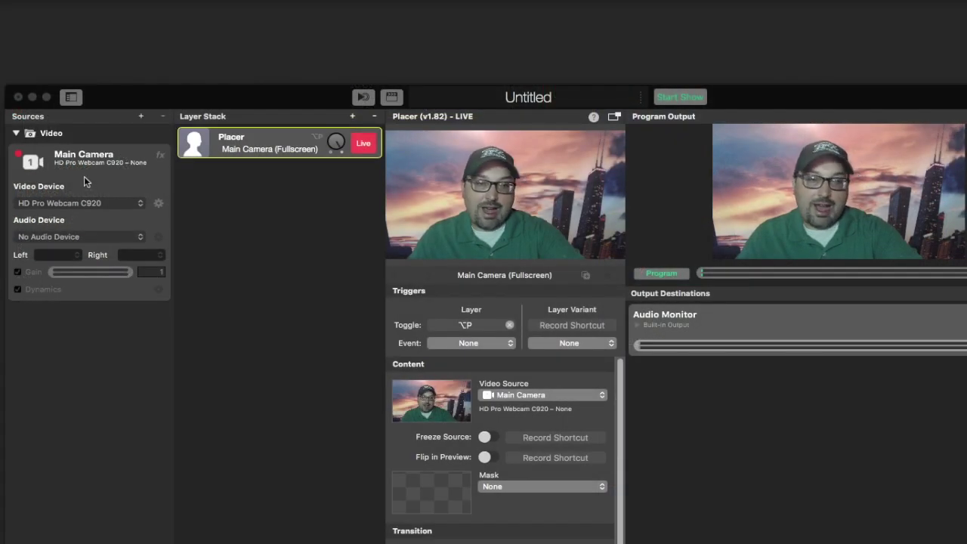
Open the Sources add menu to start adding another source alongside Main Camera
{"action": "left_click", "coordinate": [141, 116]}
Add a Camera 2 video source and take the Main Camera layer off air
{"action": "left_click", "coordinate": [209, 73]}
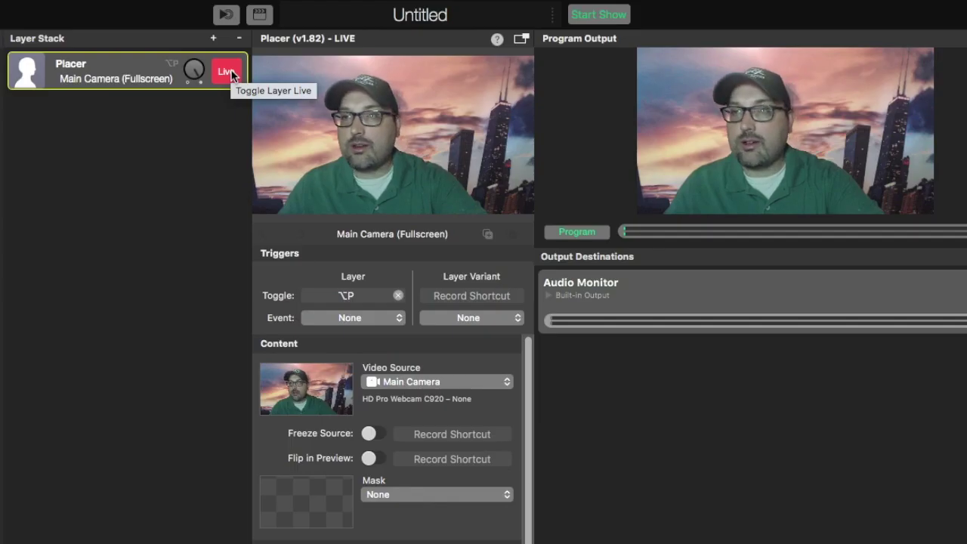
{"action": "left_click", "coordinate": [568, 96]}
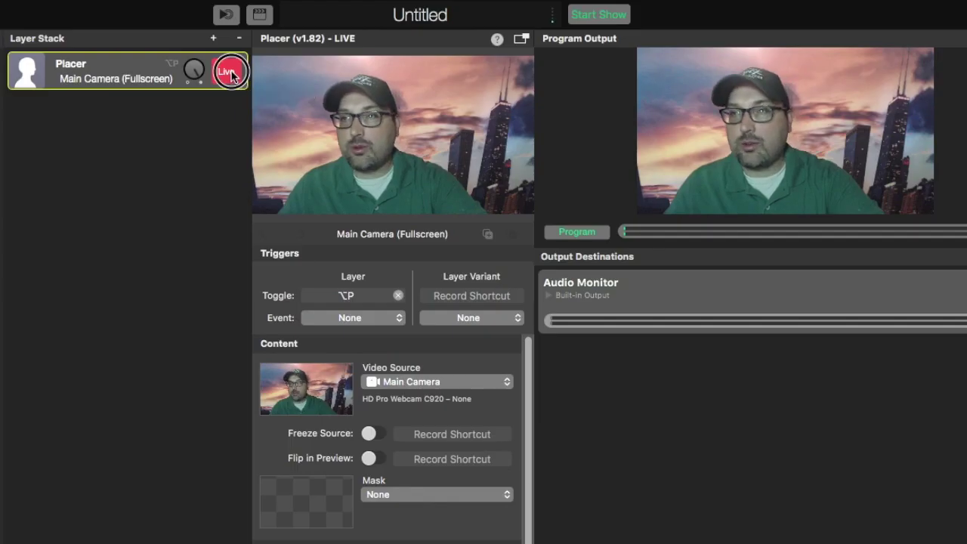
{"action": "left_click", "coordinate": [227, 72]}
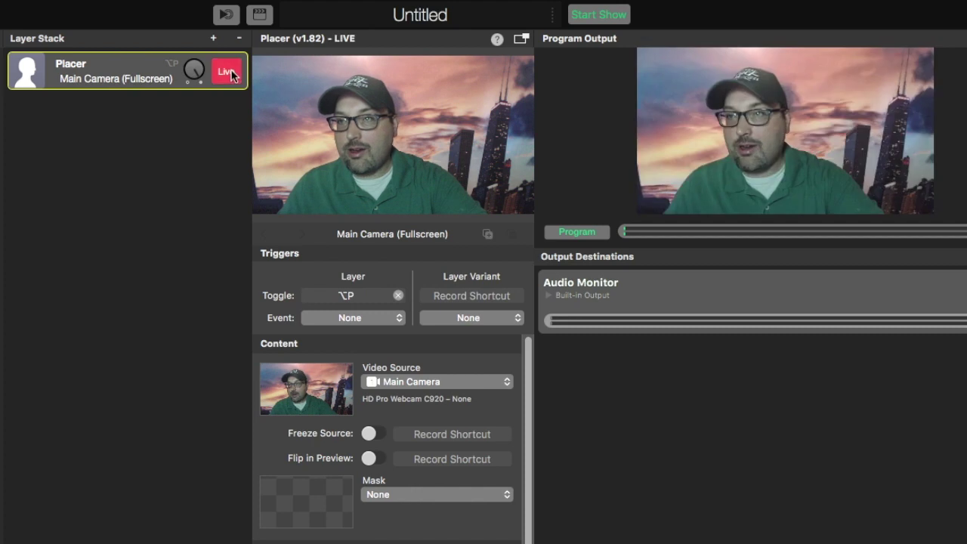
{"action": "left_click", "coordinate": [229, 72]}
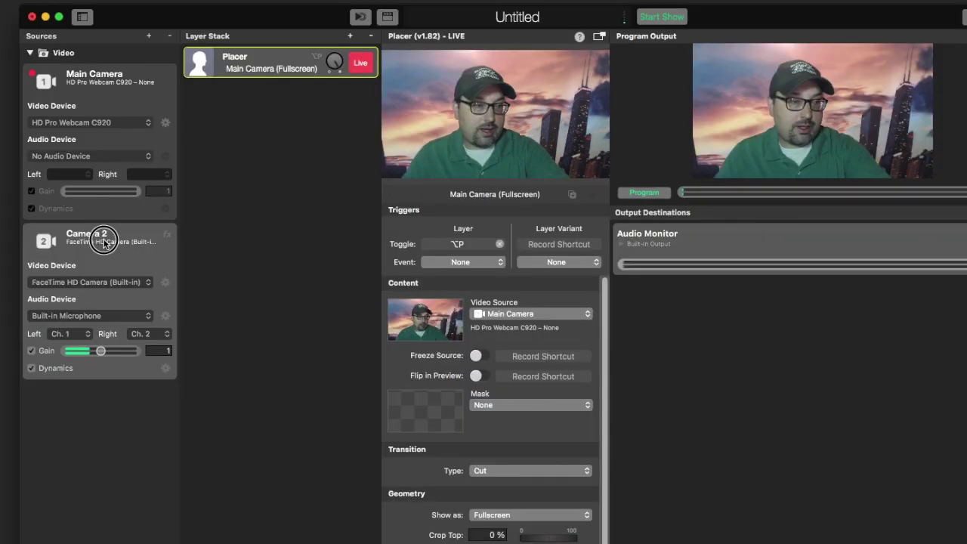
Add a full-screen Camera 2 Placer layer, put it live, and drop Main Camera off air
{"action": "left_click_drag", "start_coordinate": [105, 240], "coordinate": [269, 119]}
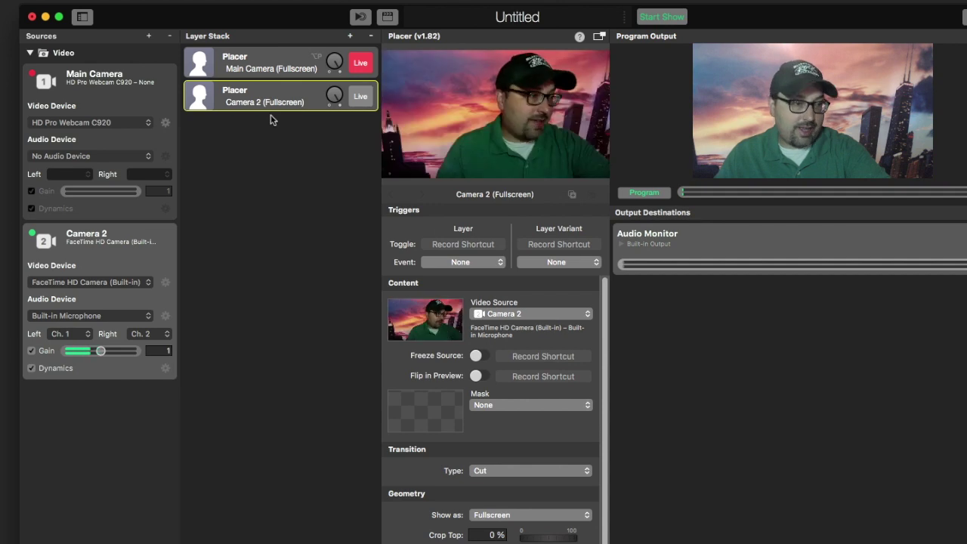
{"action": "left_click", "coordinate": [360, 99]}
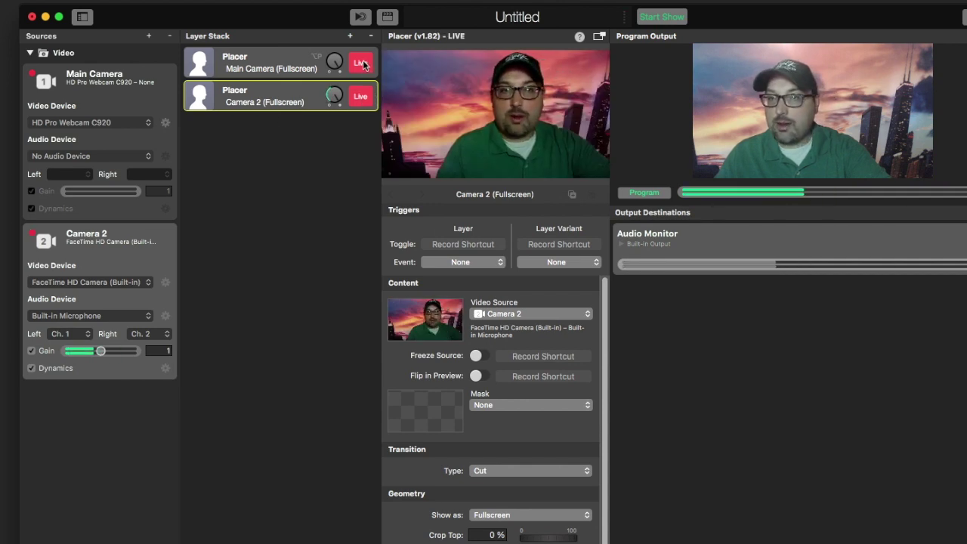
{"action": "left_click", "coordinate": [360, 64]}
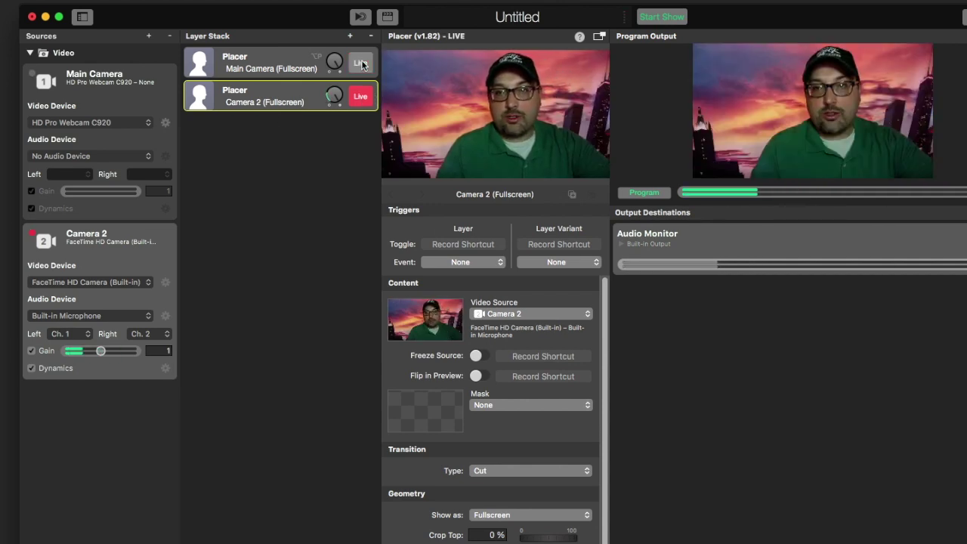
{"action": "left_click", "coordinate": [362, 64]}
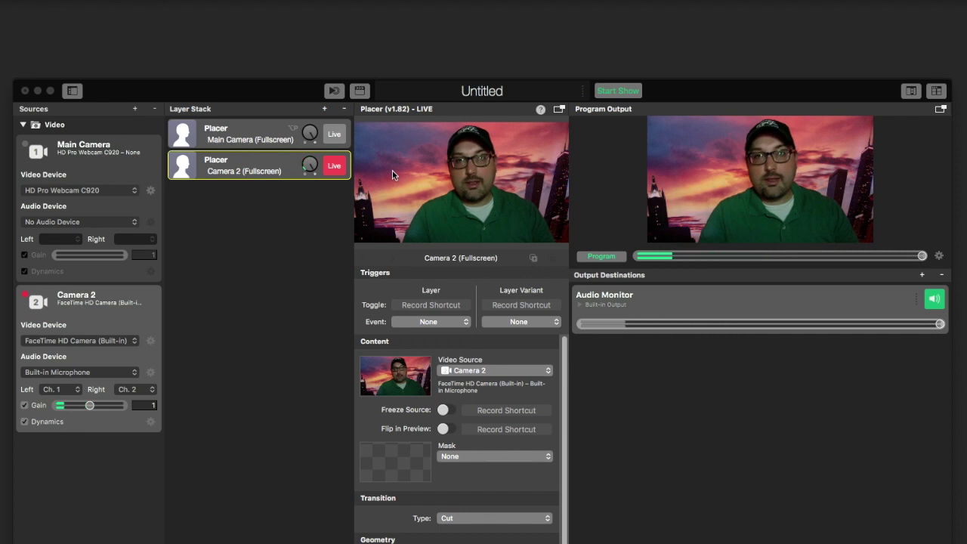
Add a Video Switcher layer from the templates and move it to the top of the stack
{"action": "left_click", "coordinate": [325, 109]}
{"action": "left_click_drag", "start_coordinate": [497, 68], "coordinate": [501, 300]}
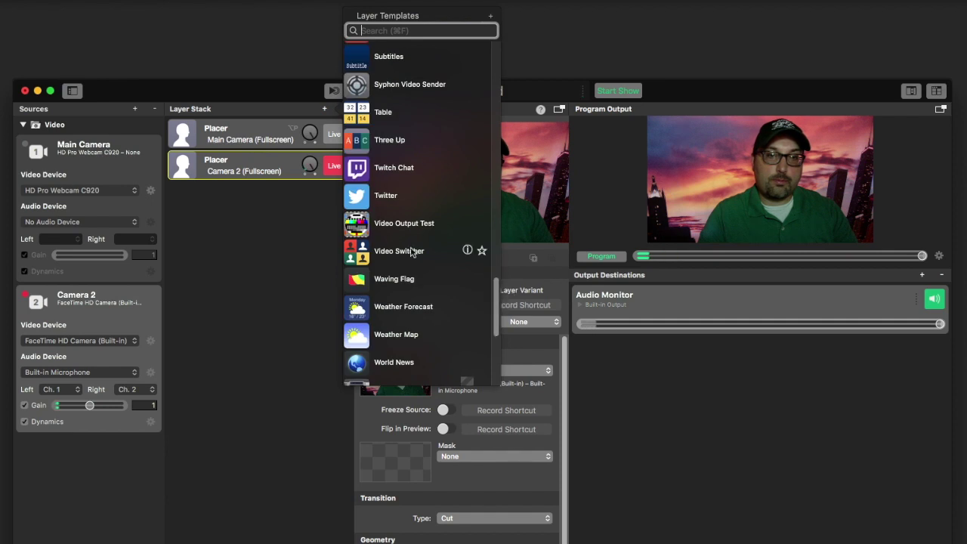
{"action": "left_click", "coordinate": [386, 252]}
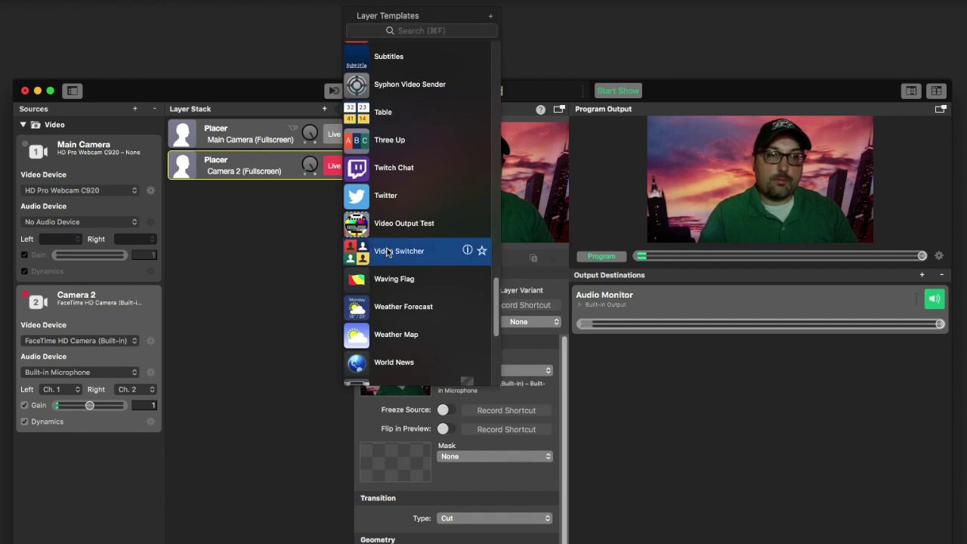
{"action": "double_click", "coordinate": [386, 252]}
{"action": "left_click_drag", "start_coordinate": [264, 165], "coordinate": [263, 129]}
Set the switcher to 4 sources, with Source 1 Main Camera and Source 2 Camera 2
{"action": "left_click", "coordinate": [477, 365]}
{"action": "left_click", "coordinate": [476, 371]}
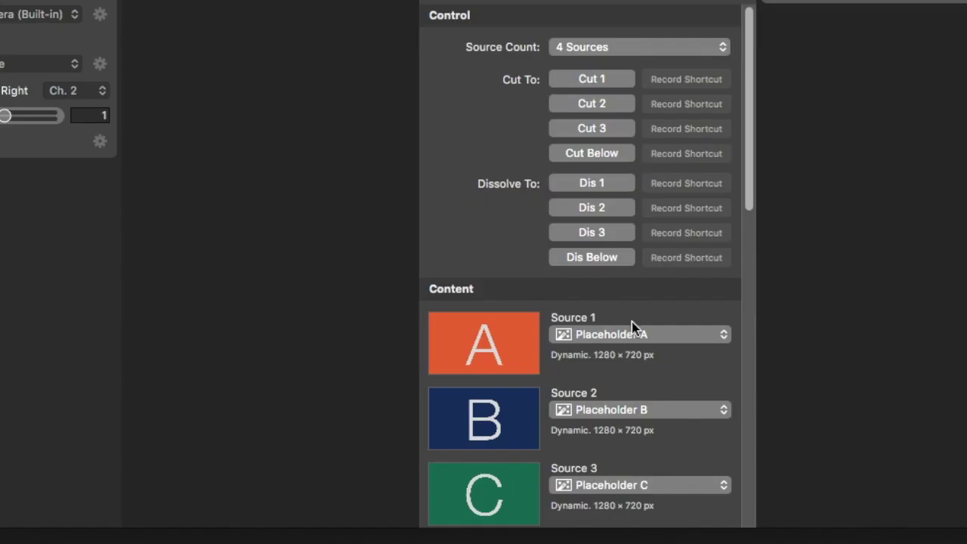
{"action": "left_click", "coordinate": [628, 346]}
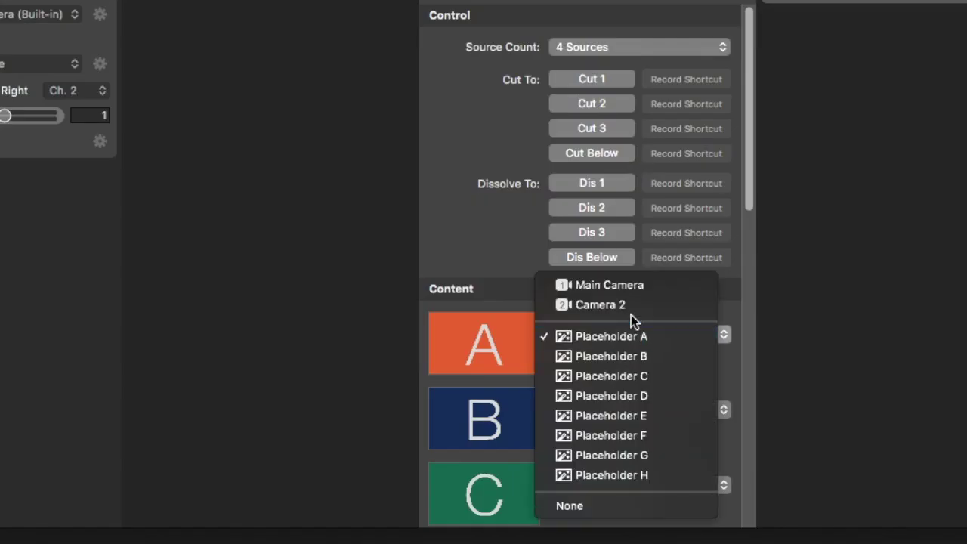
{"action": "left_click", "coordinate": [629, 294]}
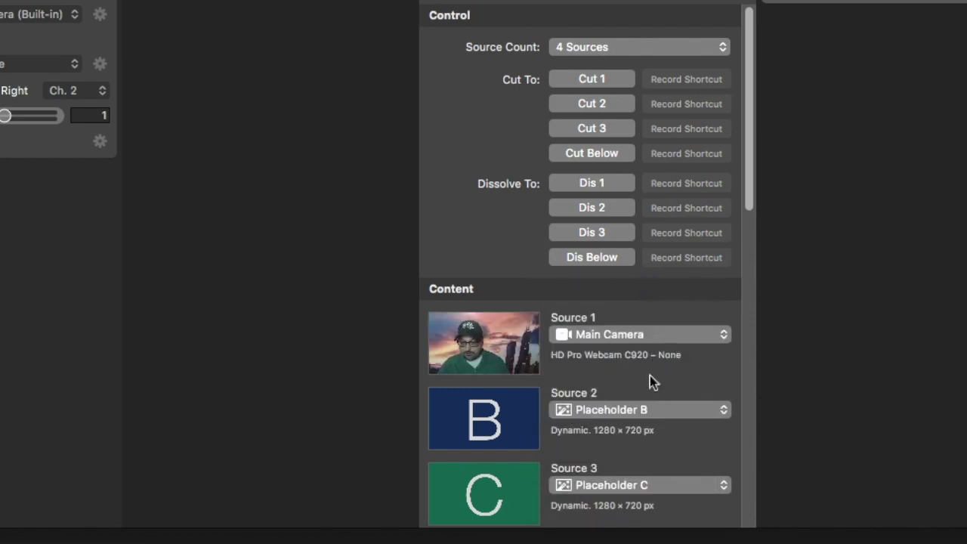
{"action": "left_click", "coordinate": [651, 412]}
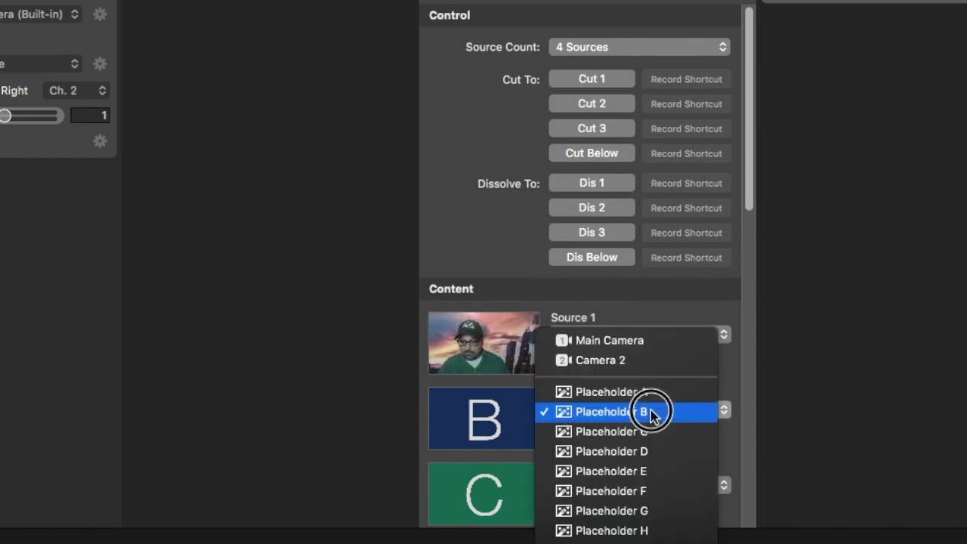
{"action": "left_click", "coordinate": [646, 369]}
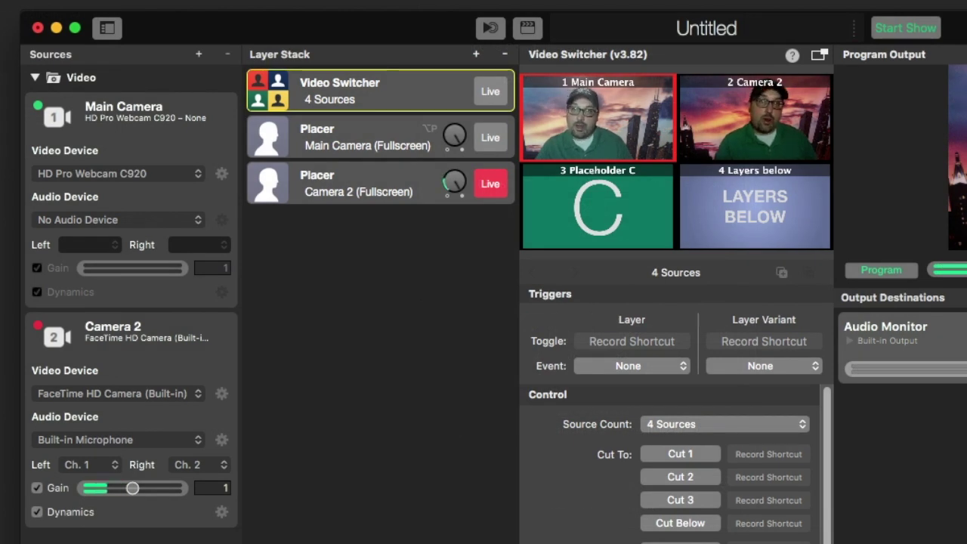
Rename the Main Camera source to 'Cam 1'
{"action": "right_click", "coordinate": [131, 127]}
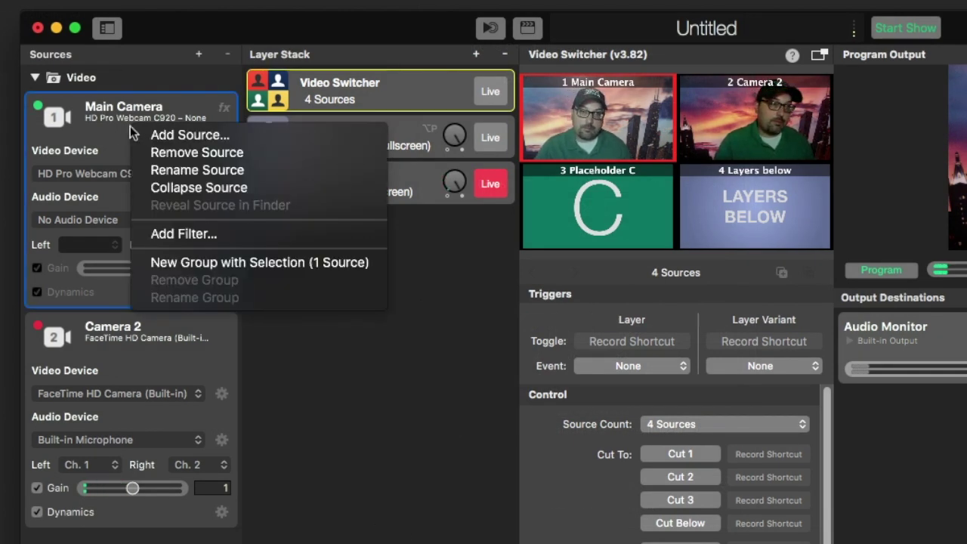
{"action": "left_click", "coordinate": [174, 168]}
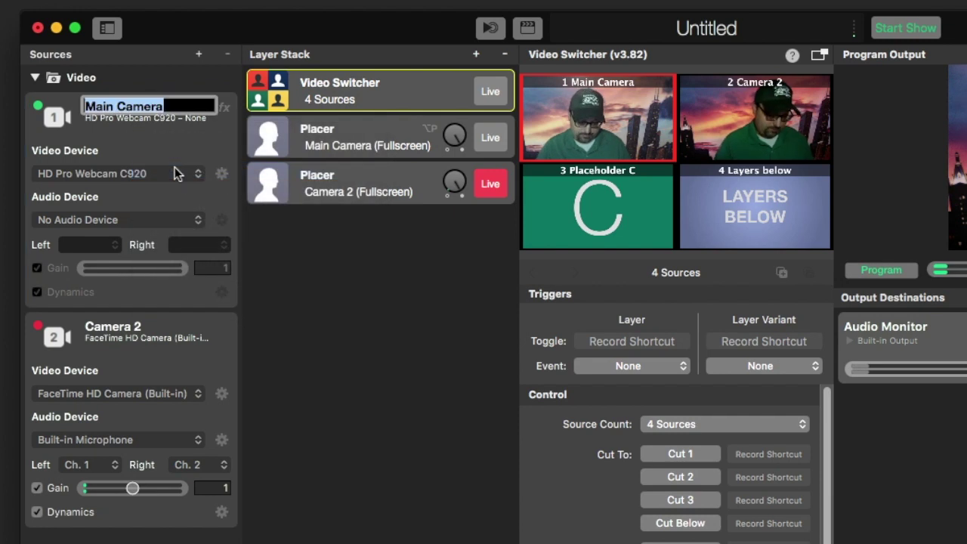
{"action": "type", "text": "Cam 1"}
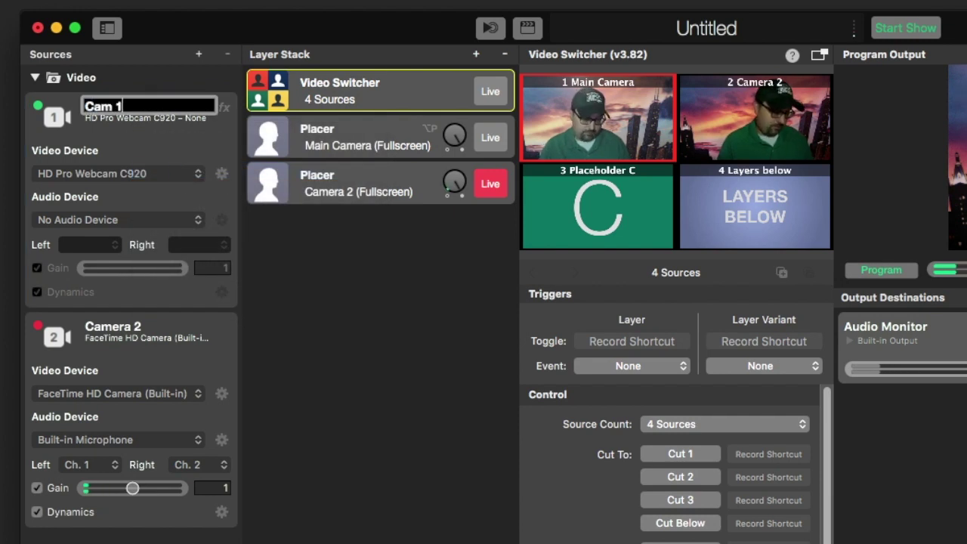
{"action": "key", "text": "Return"}
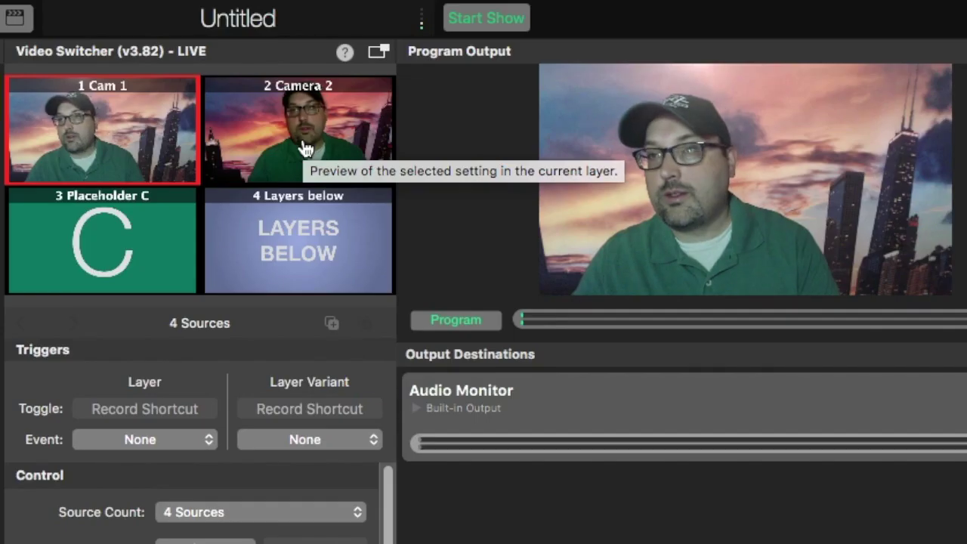
Cut the program output back and forth between Camera 2 and Cam 1, ending on Cam 1
{"action": "left_click", "coordinate": [762, 129]}
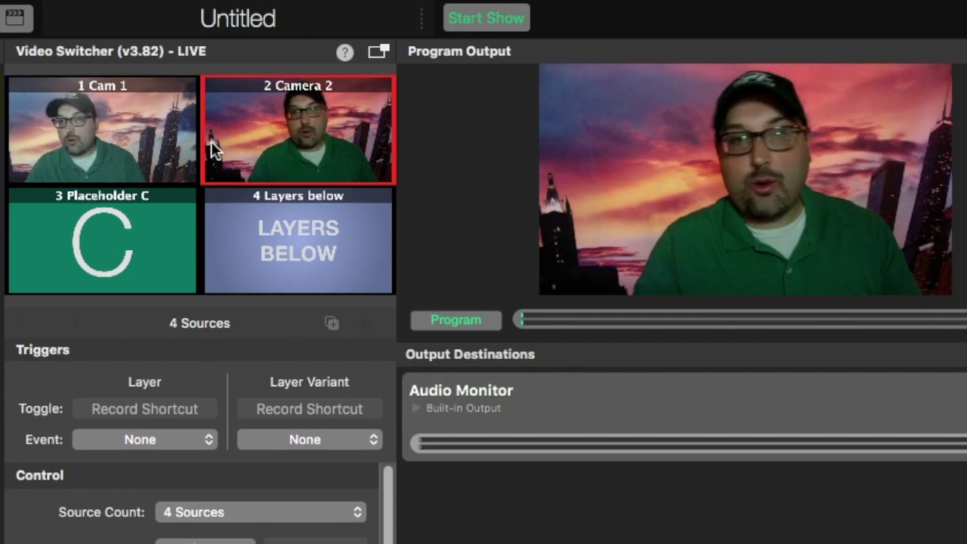
{"action": "left_click", "coordinate": [133, 129]}
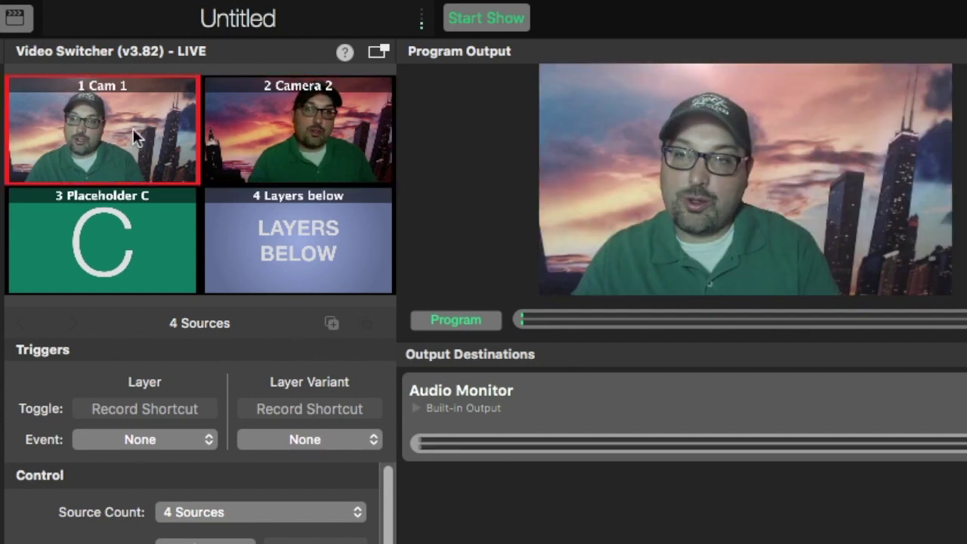
{"action": "left_click", "coordinate": [299, 133]}
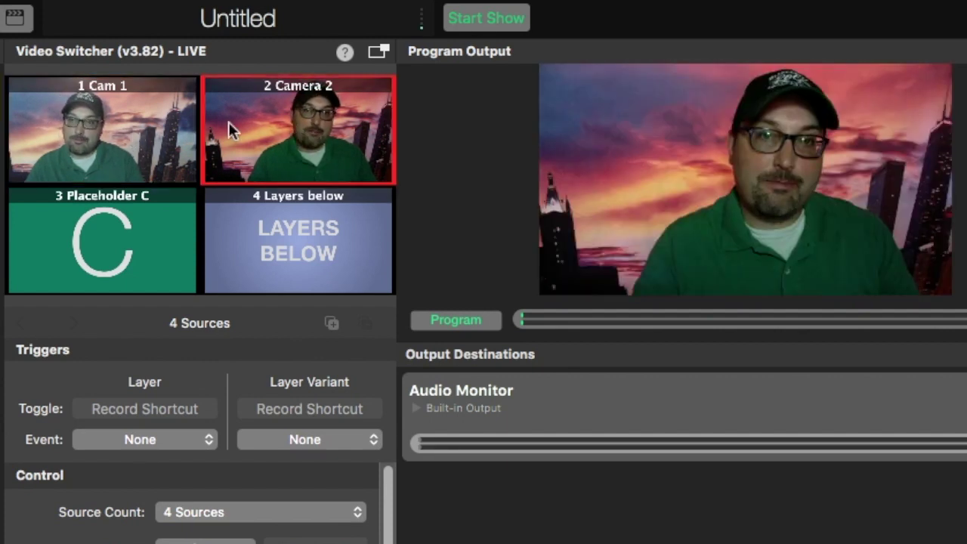
{"action": "left_click", "coordinate": [132, 126]}
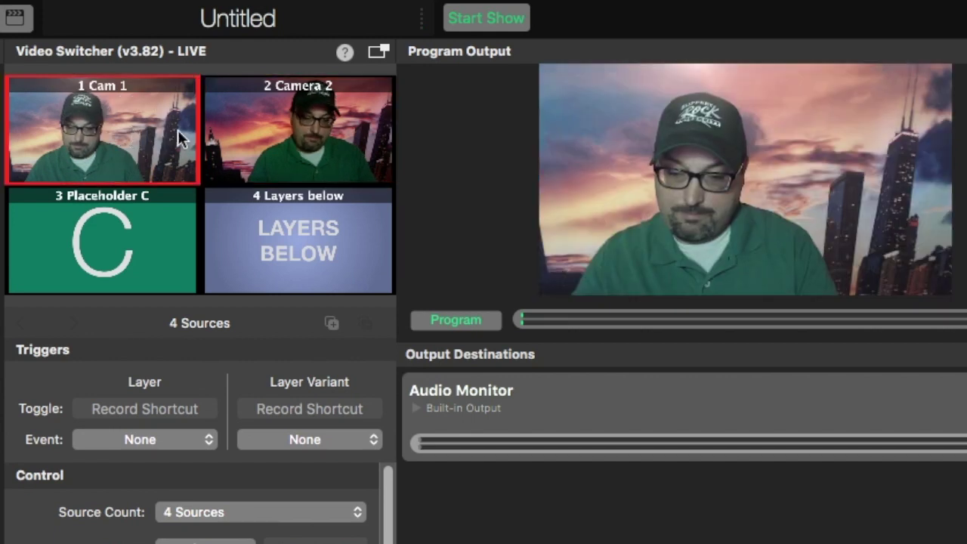
{"action": "left_click", "coordinate": [263, 140]}
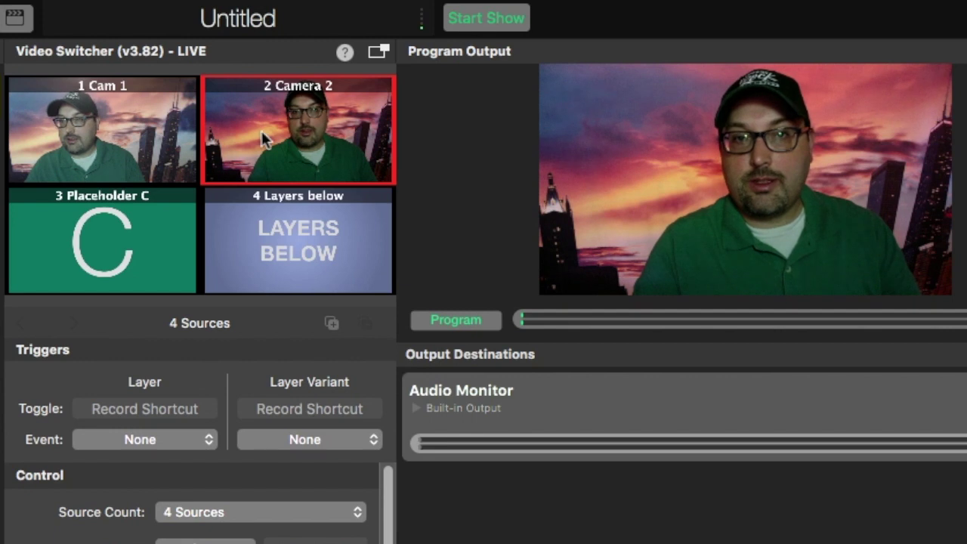
{"action": "left_click", "coordinate": [113, 139]}
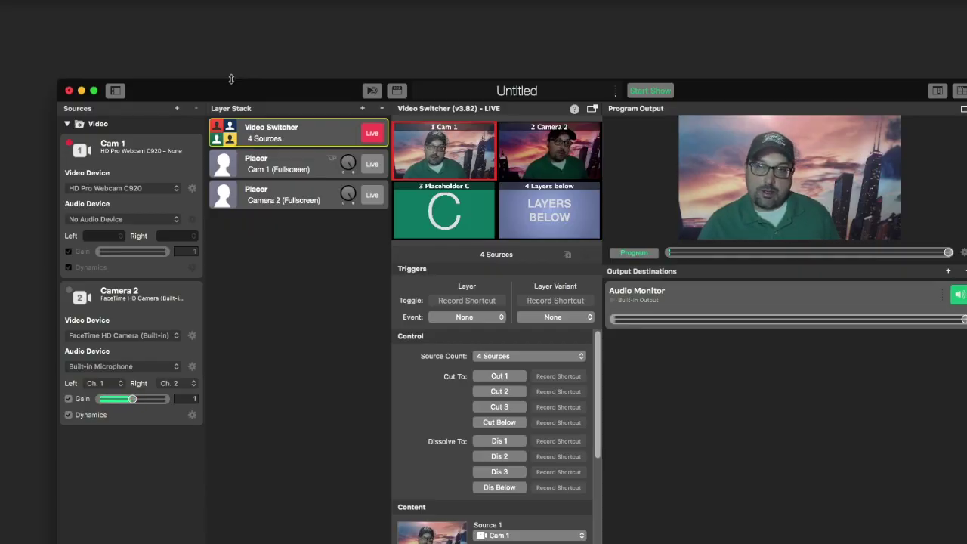
Create a media playlist source containing the Instantly Dated and Mediagrapher clips
{"action": "left_click", "coordinate": [176, 111]}
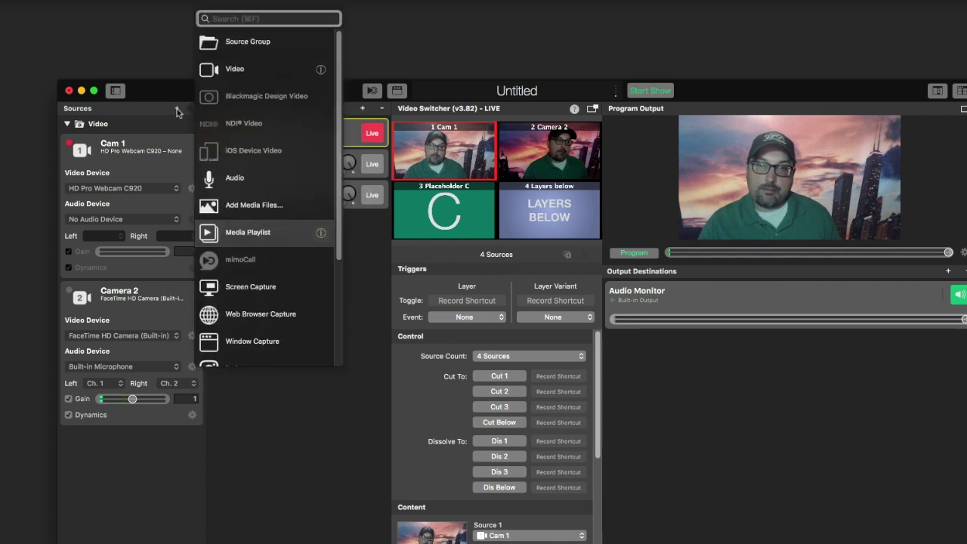
{"action": "left_click", "coordinate": [238, 237]}
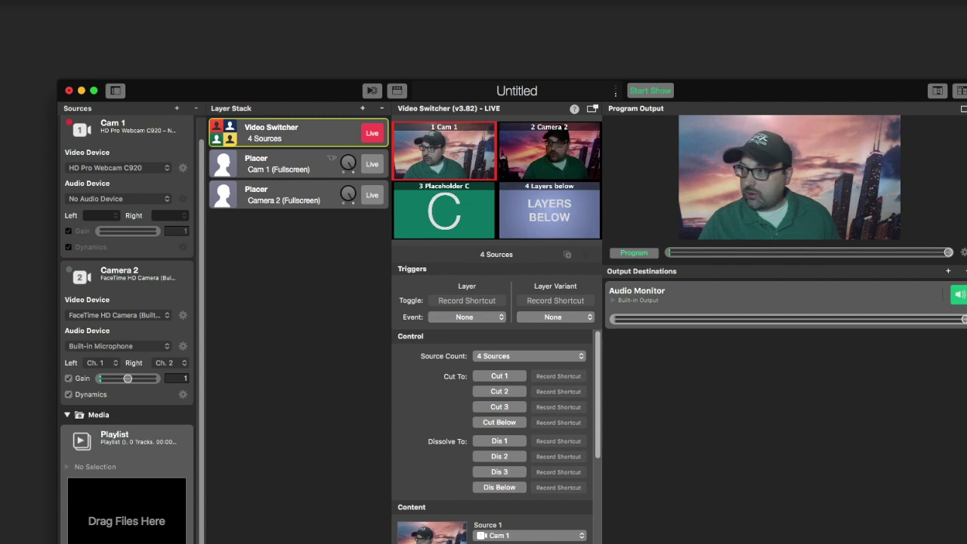
{"action": "left_click_drag", "start_coordinate": [434, 540], "coordinate": [98, 509]}
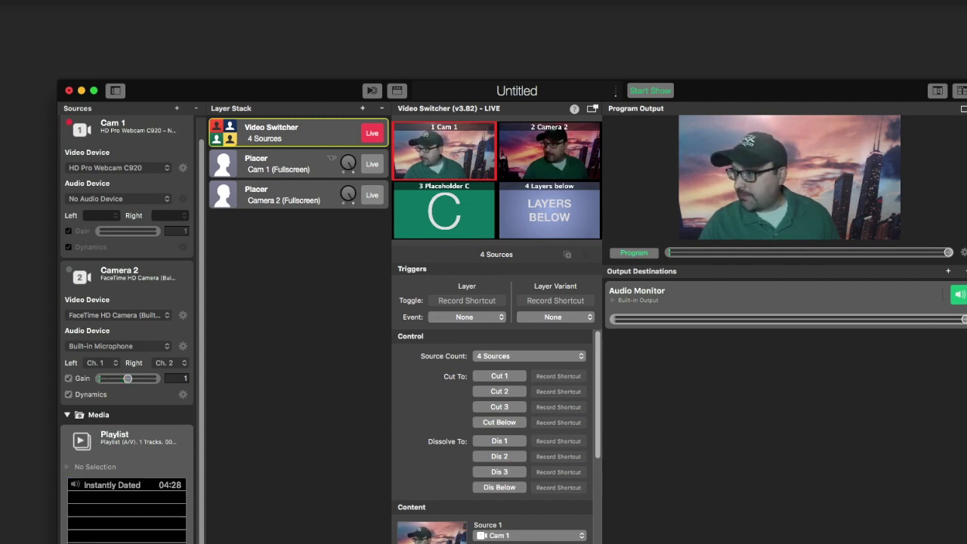
{"action": "left_click_drag", "start_coordinate": [324, 538], "coordinate": [98, 518]}
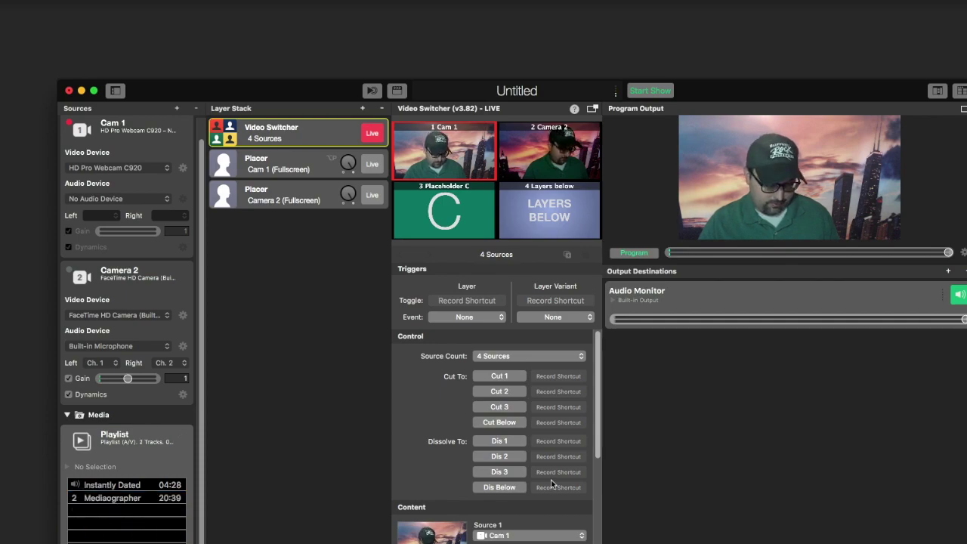
Rename the playlist to 'VTR' and assign it as the Video Switcher's third source
{"action": "right_click", "coordinate": [134, 447]}
{"action": "left_click", "coordinate": [223, 296]}
{"action": "type", "text": "VTR"}
{"action": "left_click_drag", "start_coordinate": [171, 277], "coordinate": [331, 86]}
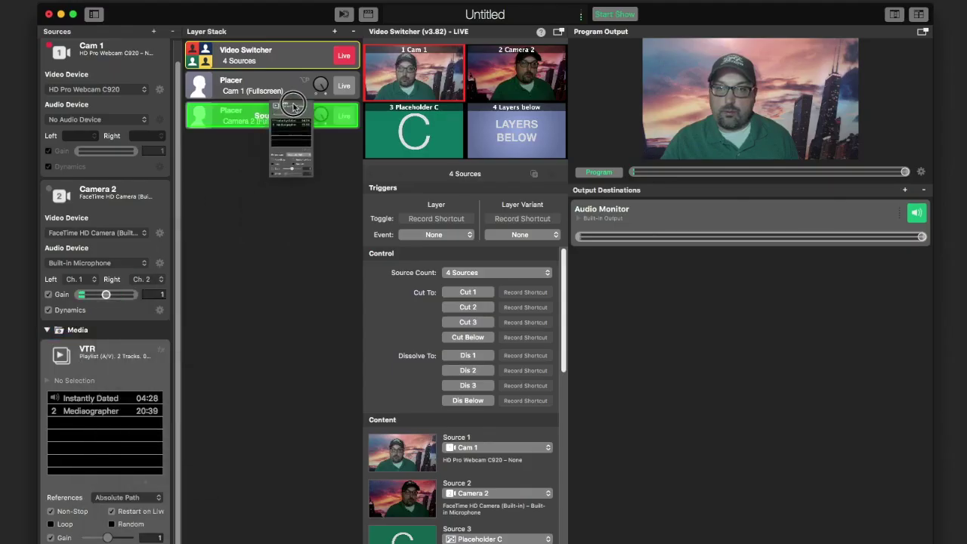
{"action": "left_click_drag", "start_coordinate": [317, 48], "coordinate": [349, 51]}
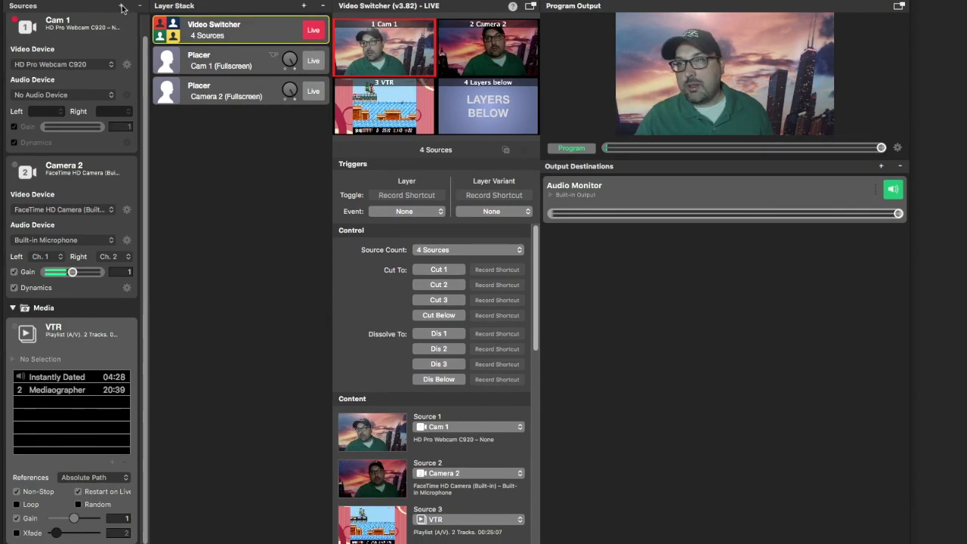
Build a second media playlist from the CMX 1, CMX 2 and CMX 3 clips with Non-Stop enabled
{"action": "left_click", "coordinate": [122, 7]}
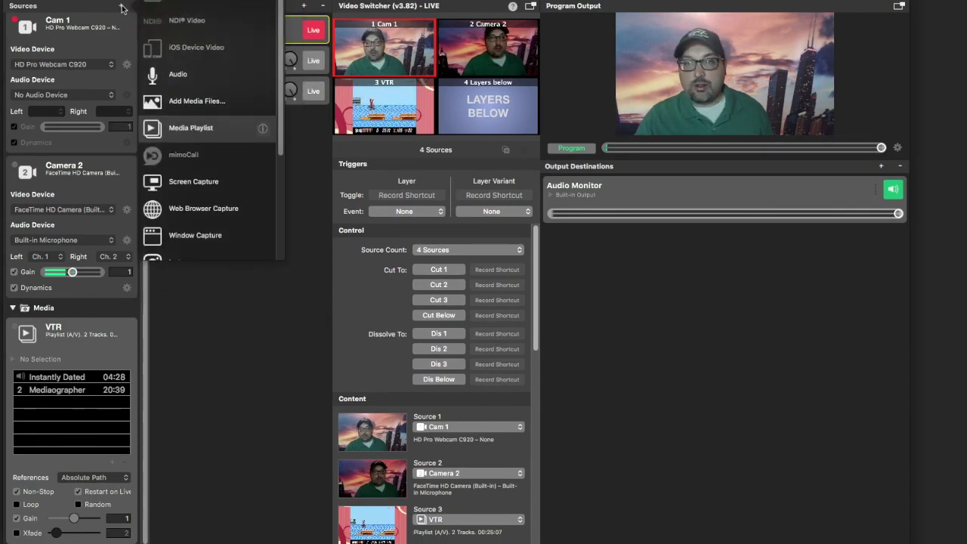
{"action": "left_click", "coordinate": [192, 130]}
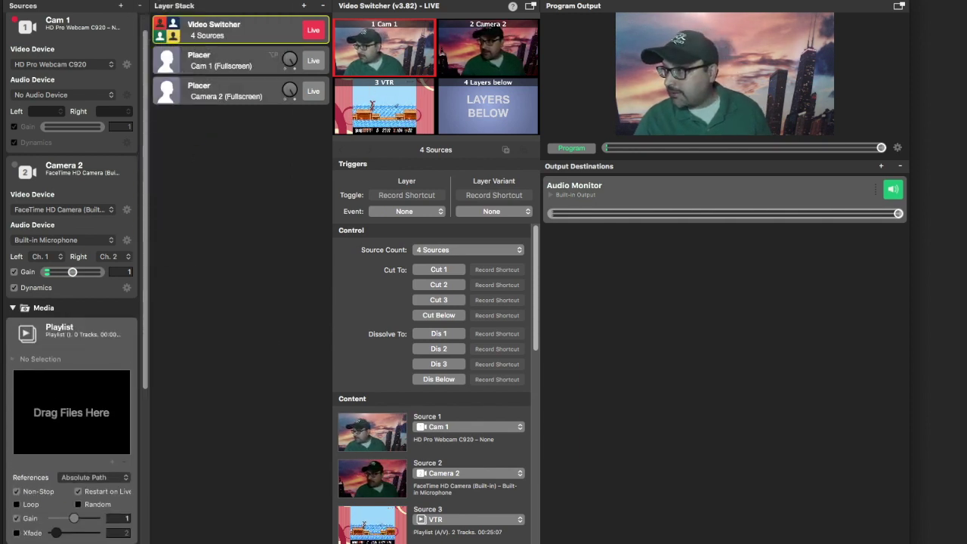
{"action": "left_click_drag", "start_coordinate": [728, 176], "coordinate": [74, 403]}
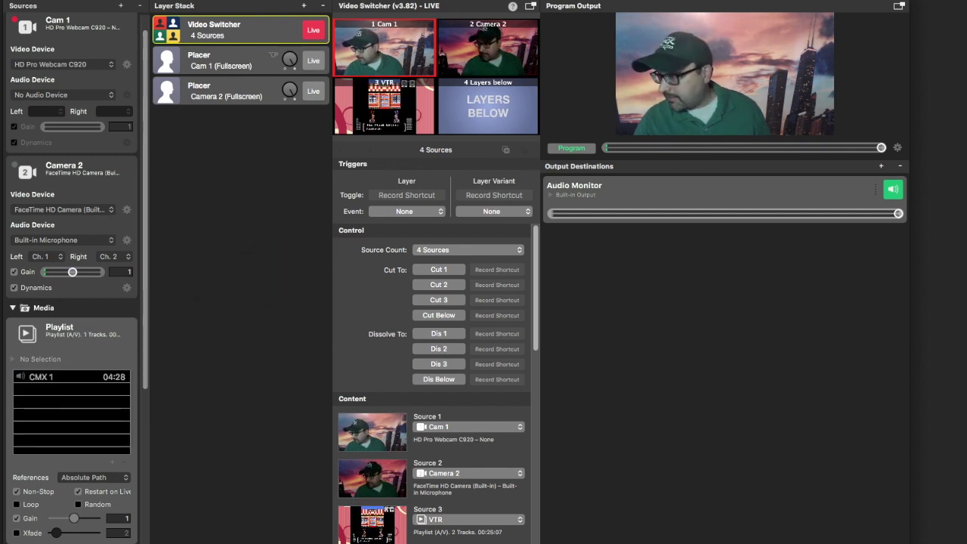
{"action": "left_click_drag", "start_coordinate": [513, 440], "coordinate": [108, 399]}
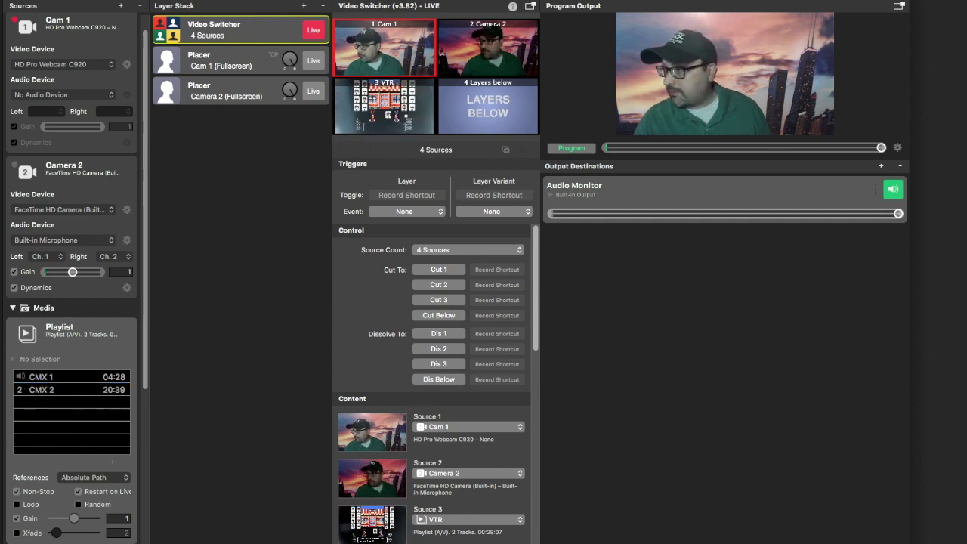
{"action": "left_click_drag", "start_coordinate": [199, 347], "coordinate": [104, 403]}
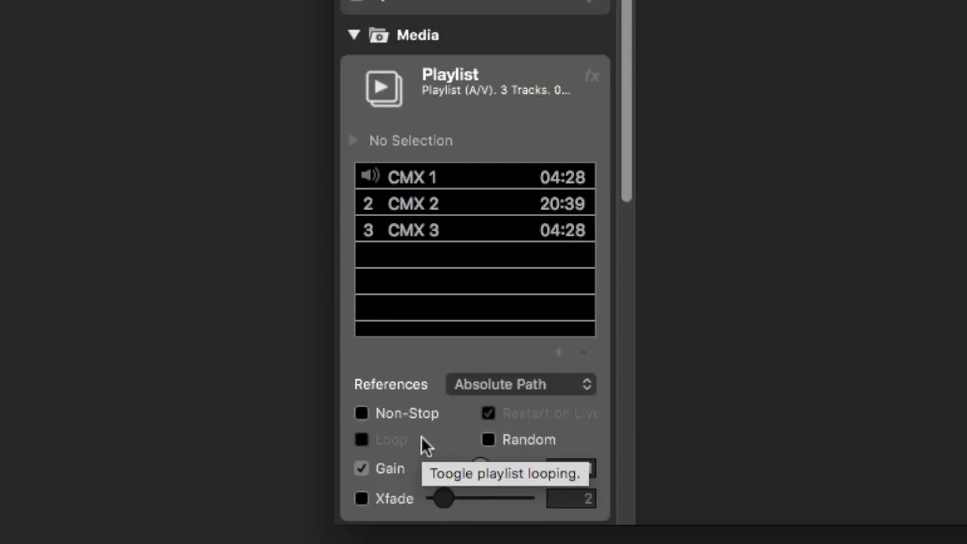
{"action": "left_click", "coordinate": [362, 413]}
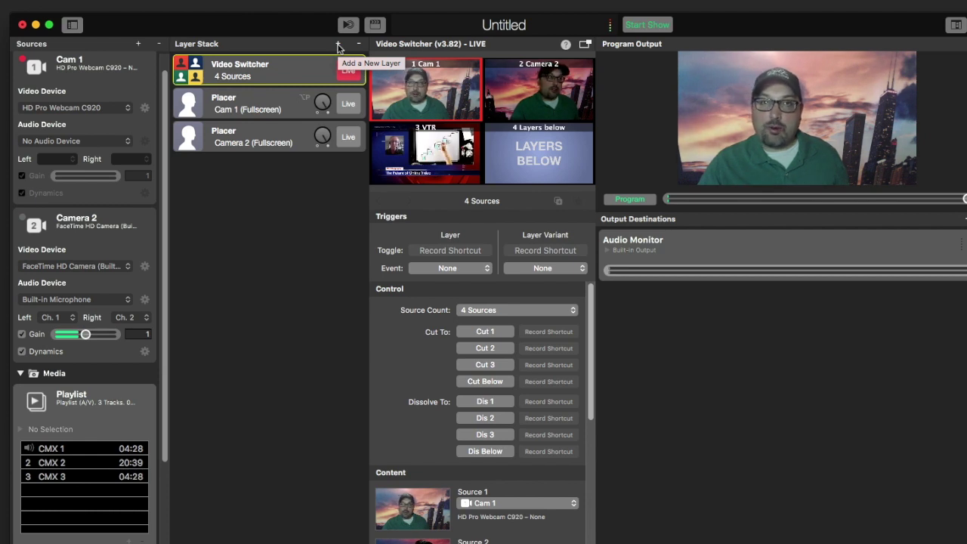
Add a Lower Third layer to the show from the template library
{"action": "left_click", "coordinate": [338, 45]}
{"action": "left_click", "coordinate": [401, 144]}
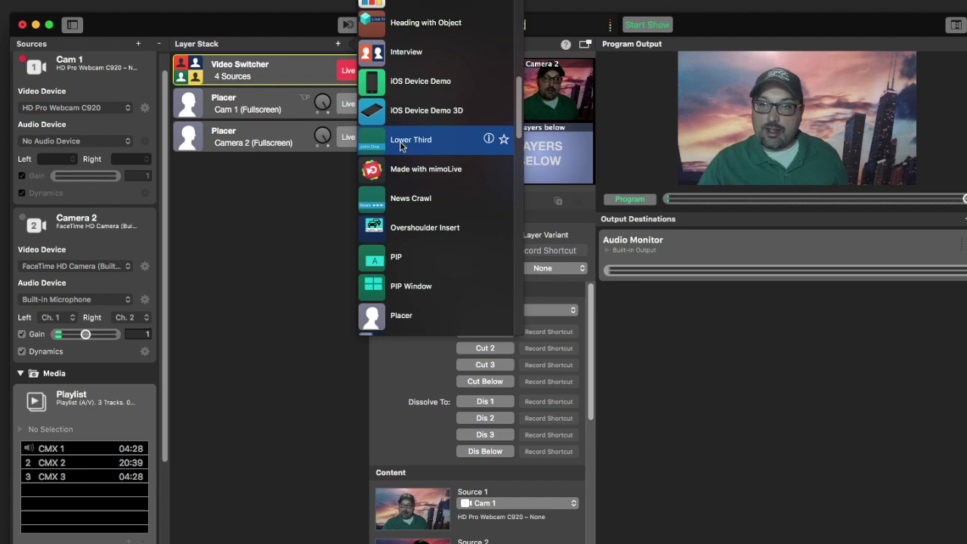
{"action": "double_click", "coordinate": [401, 146]}
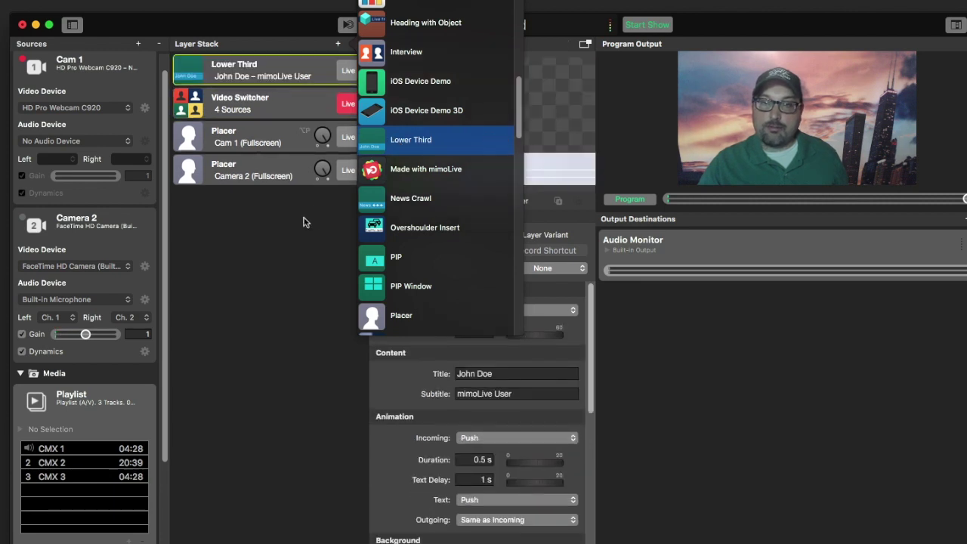
{"action": "left_click", "coordinate": [305, 221]}
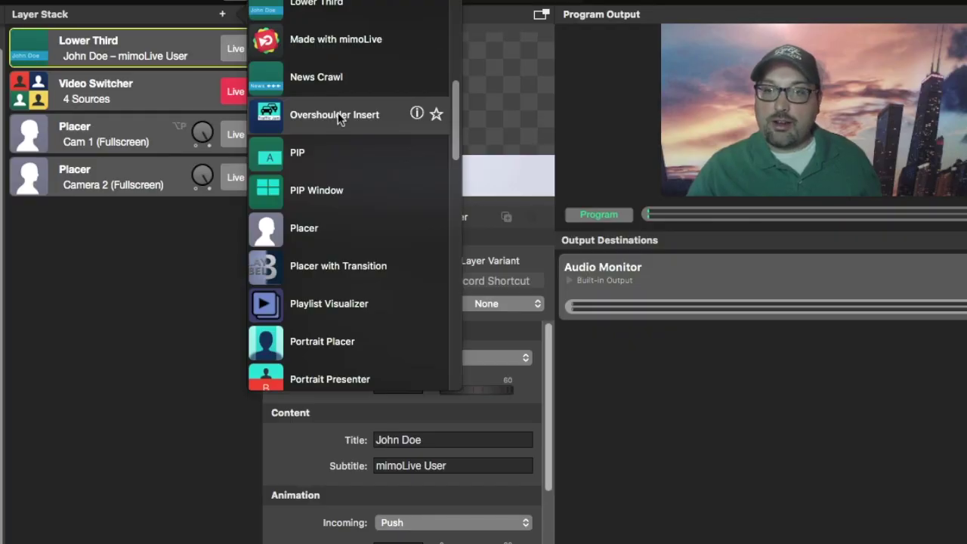
Add the 'Big Traffic Jam on Route 66' Overshoulder Insert layer and briefly put it on air
{"action": "double_click", "coordinate": [339, 120]}
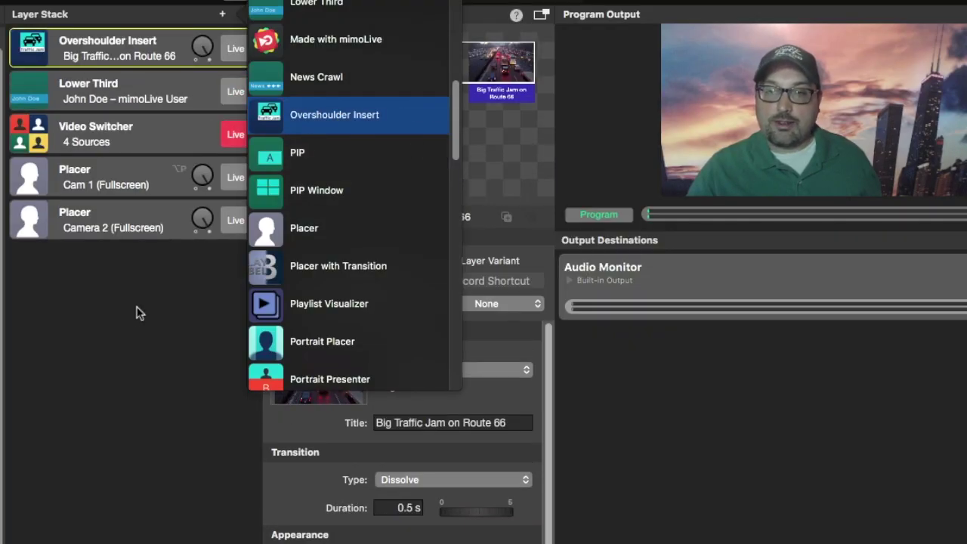
{"action": "left_click", "coordinate": [139, 313]}
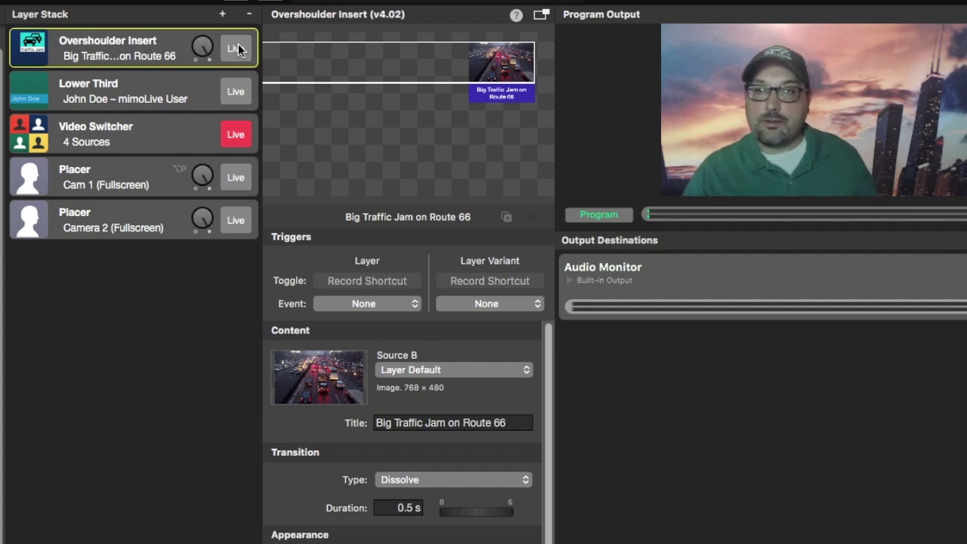
{"action": "left_click", "coordinate": [237, 50]}
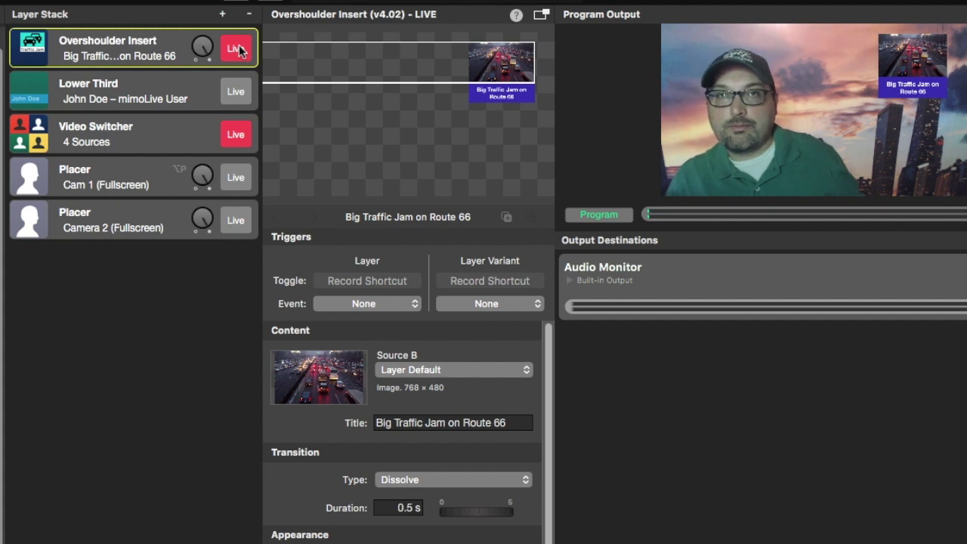
{"action": "left_click", "coordinate": [239, 50]}
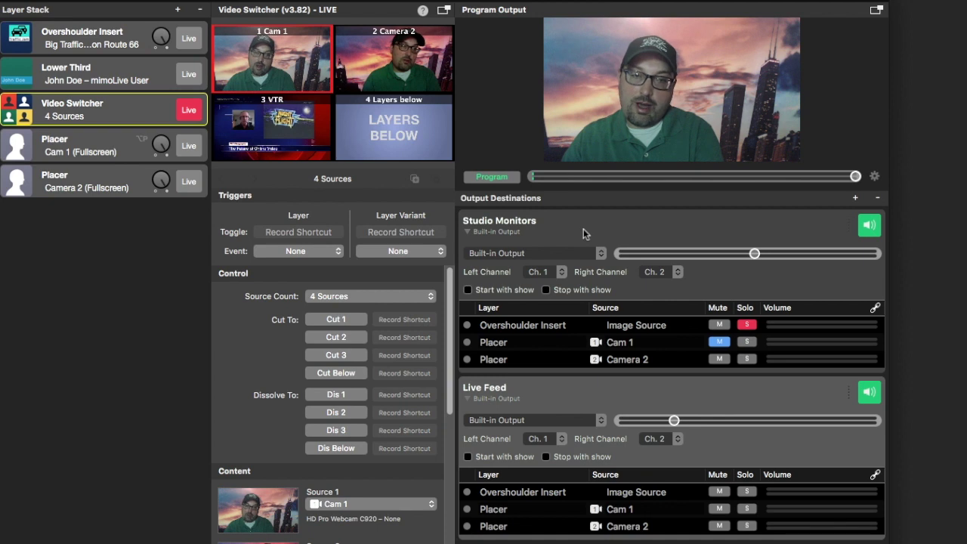
Slide the Studio Monitors output volume slightly lower
{"action": "mouse_move", "coordinate": [753, 254]}
{"action": "left_mouse_down"}
{"action": "mouse_move", "coordinate": [701, 257]}
{"action": "mouse_move", "coordinate": [748, 256]}
{"action": "left_mouse_up"}
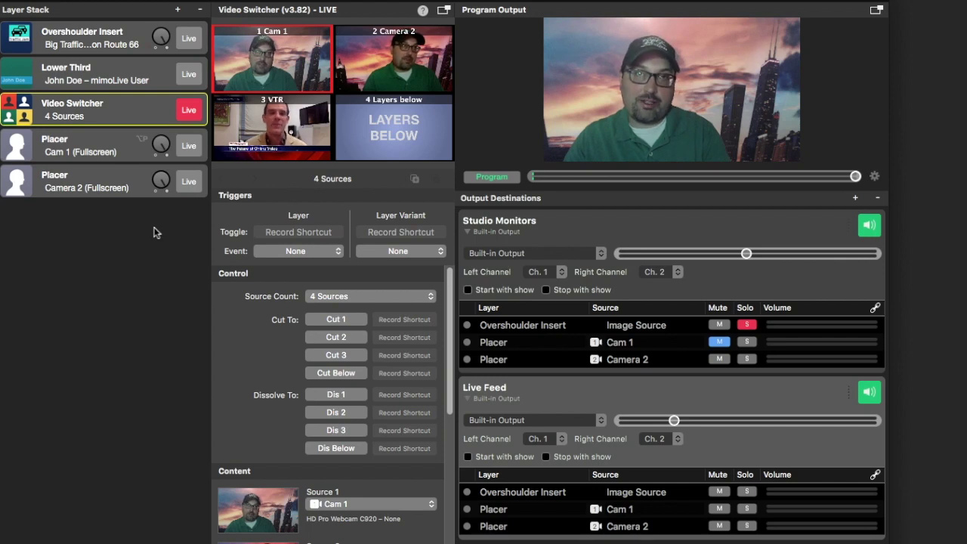
Add News Crawl and Station Logo layers below Lower Third and put both on air
{"action": "left_click", "coordinate": [178, 9]}
{"action": "left_click_drag", "start_coordinate": [281, 81], "coordinate": [192, 110]}
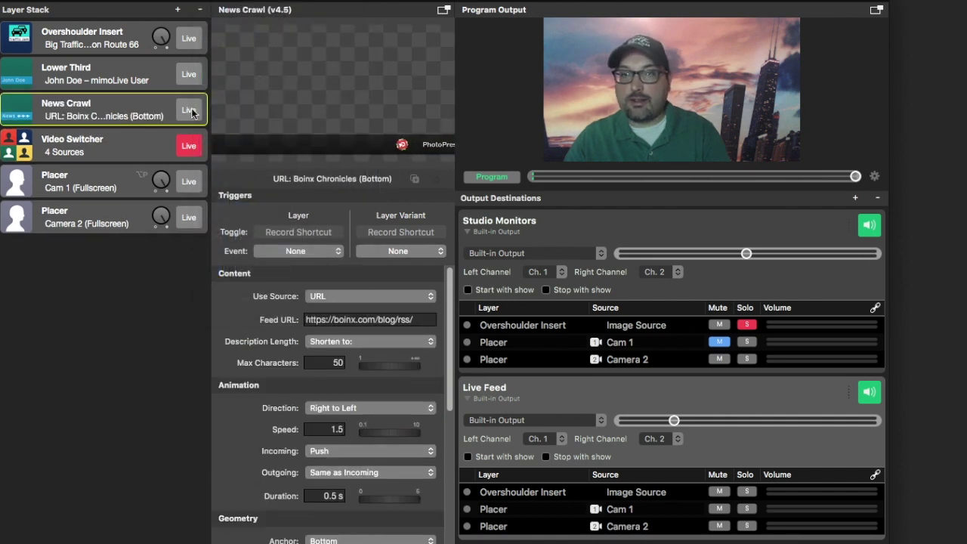
{"action": "left_click", "coordinate": [190, 110]}
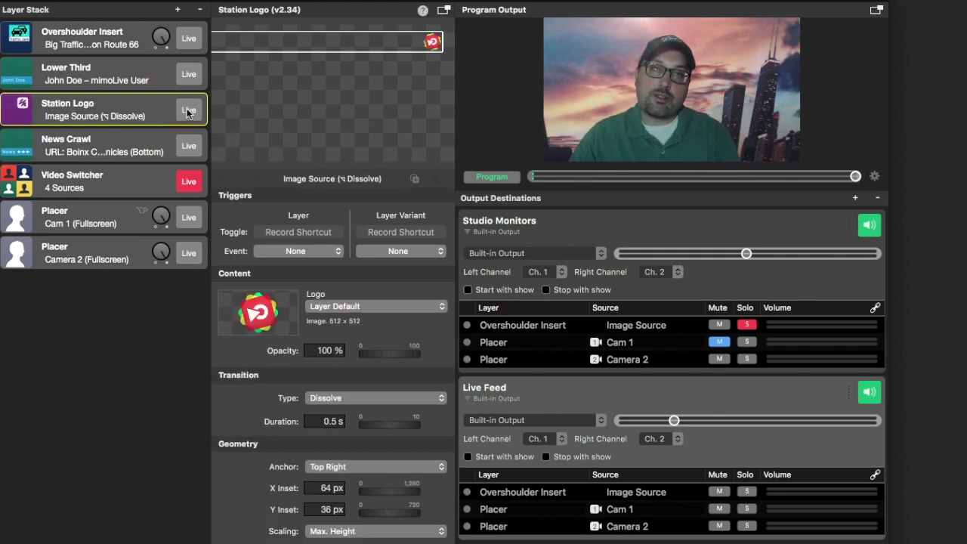
{"action": "left_click", "coordinate": [189, 111]}
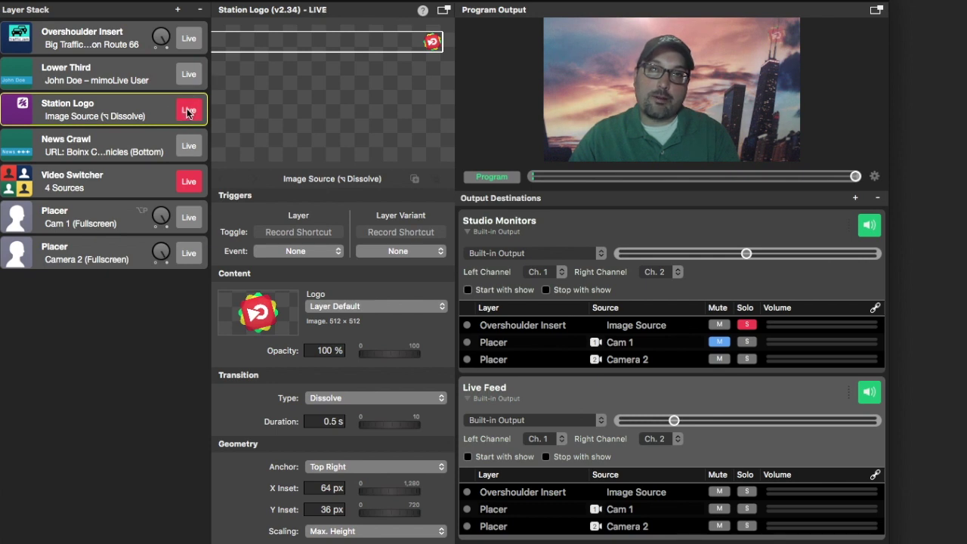